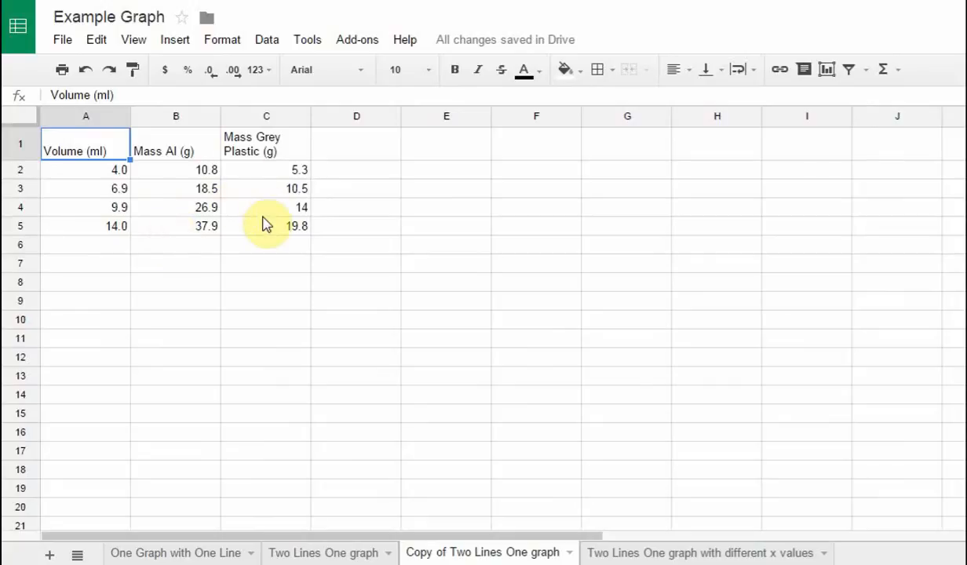
Start a new chart from the volume and mass data in cells A1:C5
left_click_drag(84, 145, 255, 227)
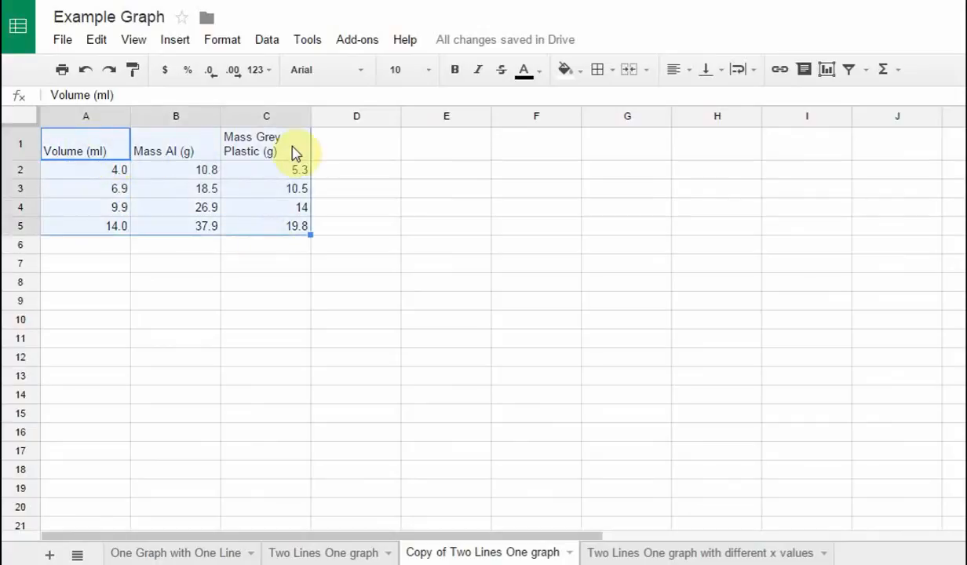
left_click(174, 39)
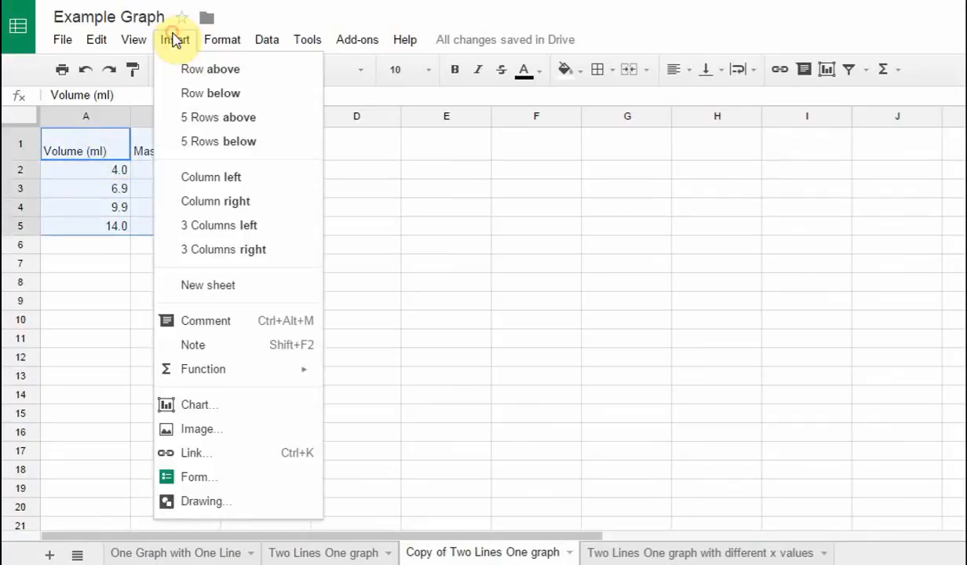
left_click(201, 408)
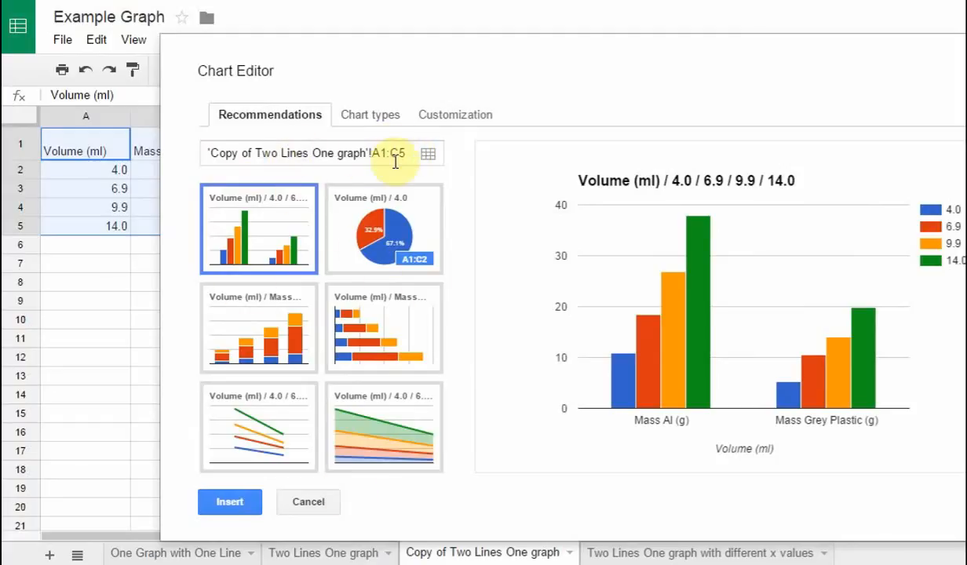
Make the chart a scatter chart with rows and columns not switched, so volume runs along the horizontal axis
left_click(379, 124)
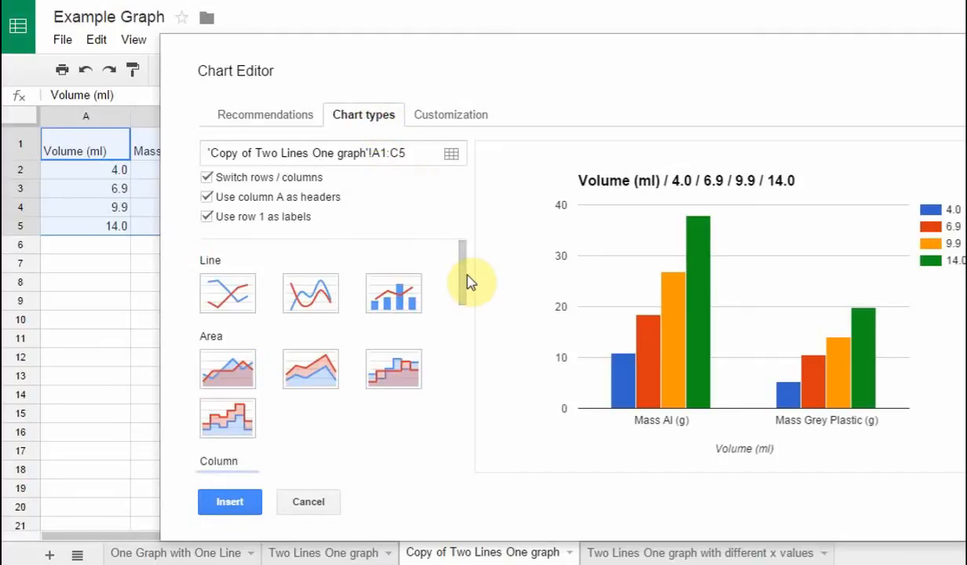
left_click_drag(463, 281, 467, 402)
left_click(225, 315)
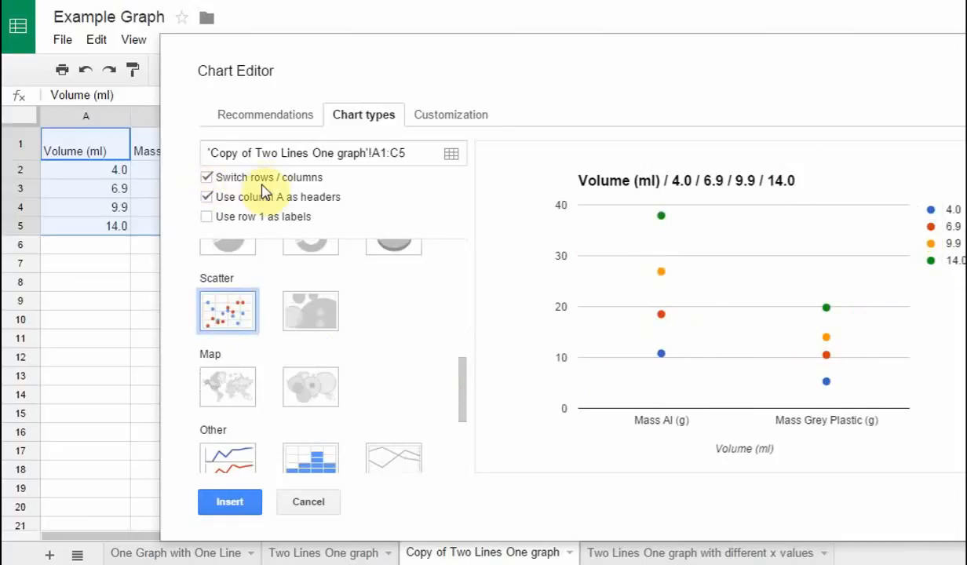
left_click(207, 179)
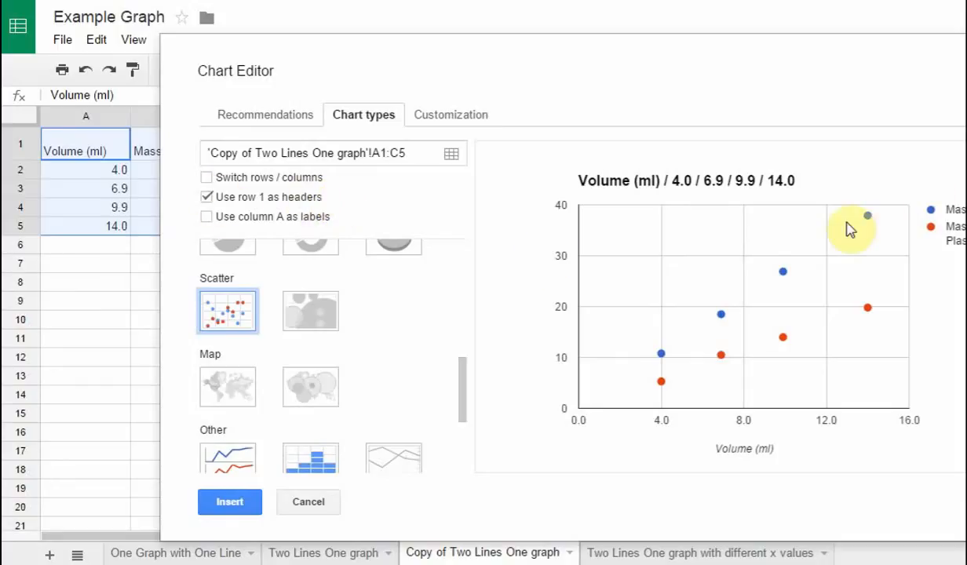
mouse_move(797, 325)
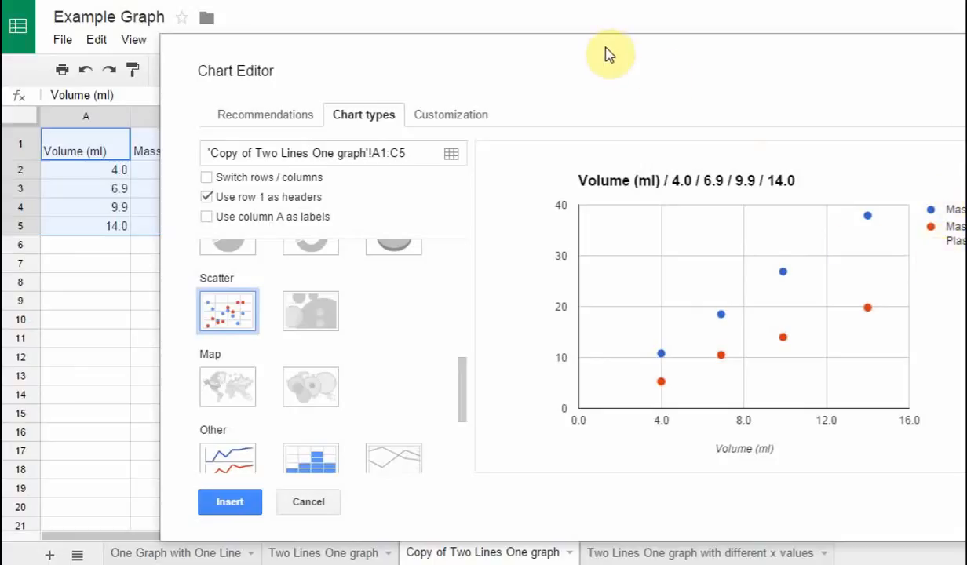
Replace the chart title with "Finding Density from Volume and Mass"
left_click_drag(604, 51, 502, 43)
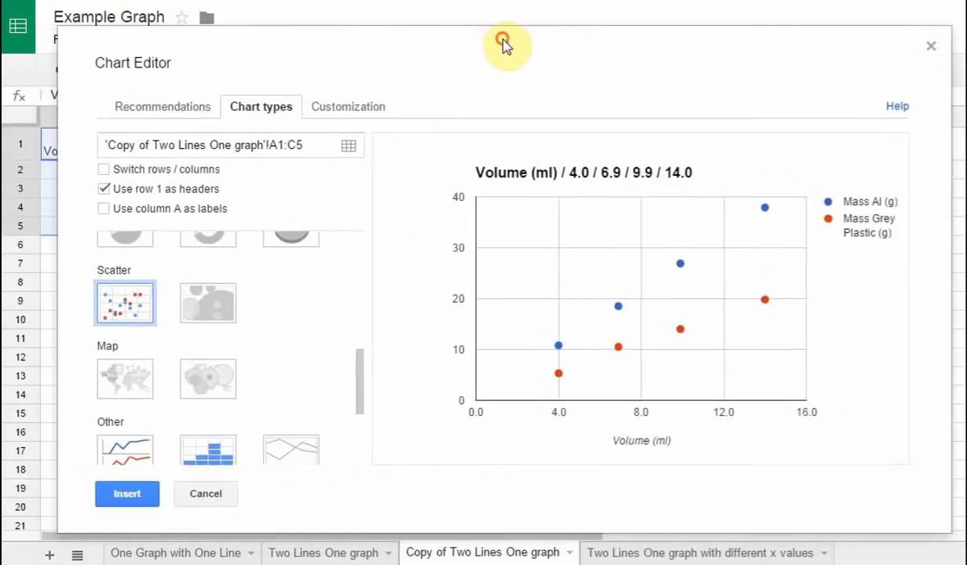
left_click(330, 115)
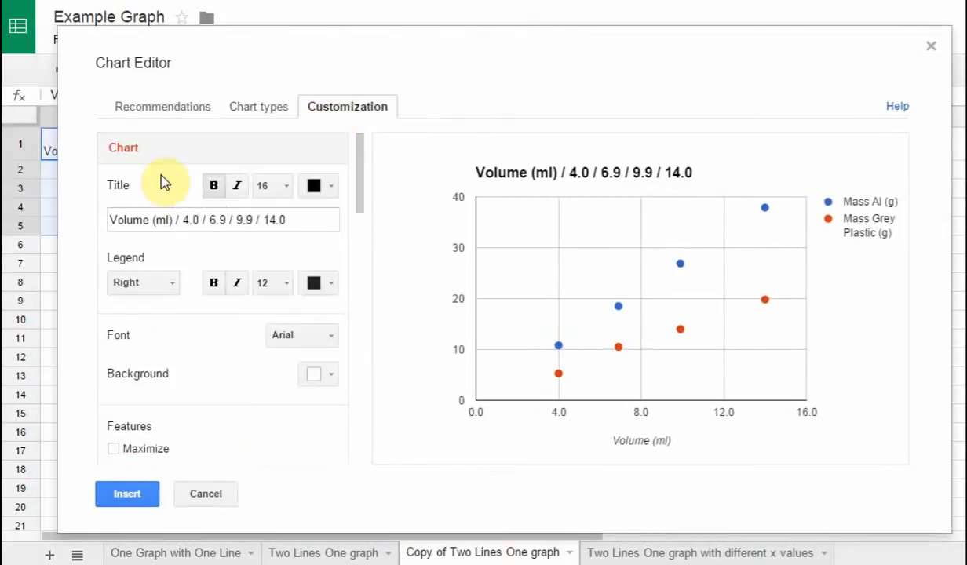
left_click_drag(304, 214, 114, 223)
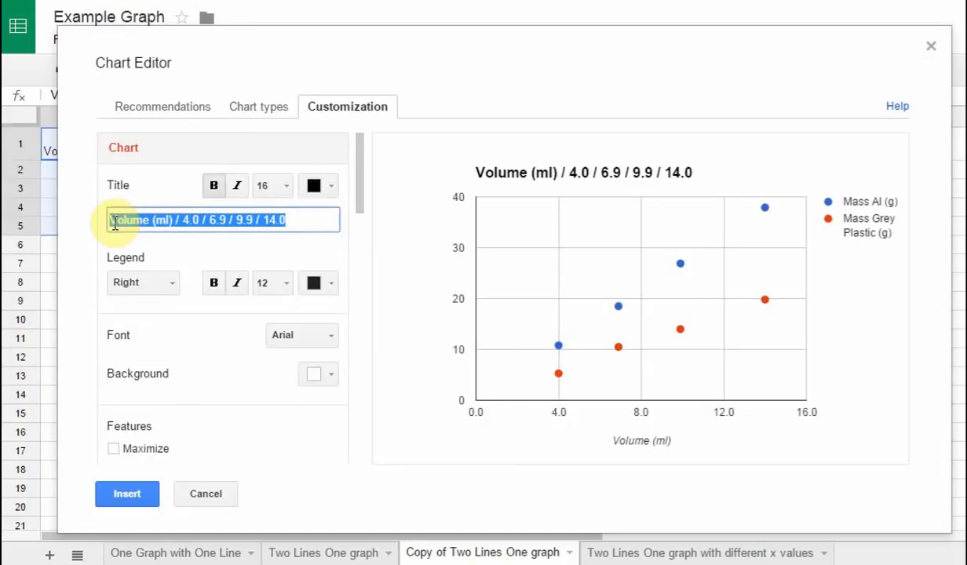
type("F")
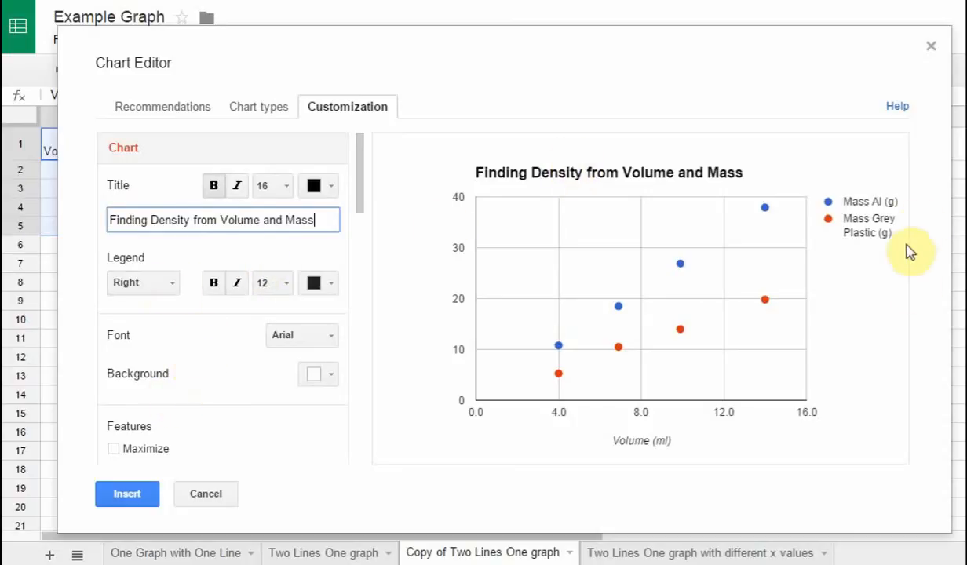
Try the legend at the bottom of the chart and return it to the right side
left_click(169, 284)
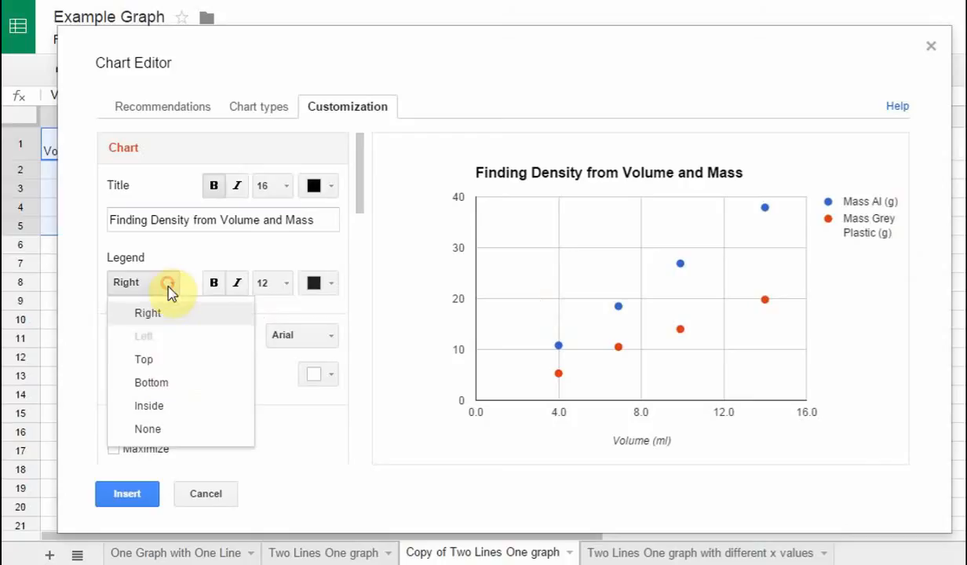
left_click(157, 382)
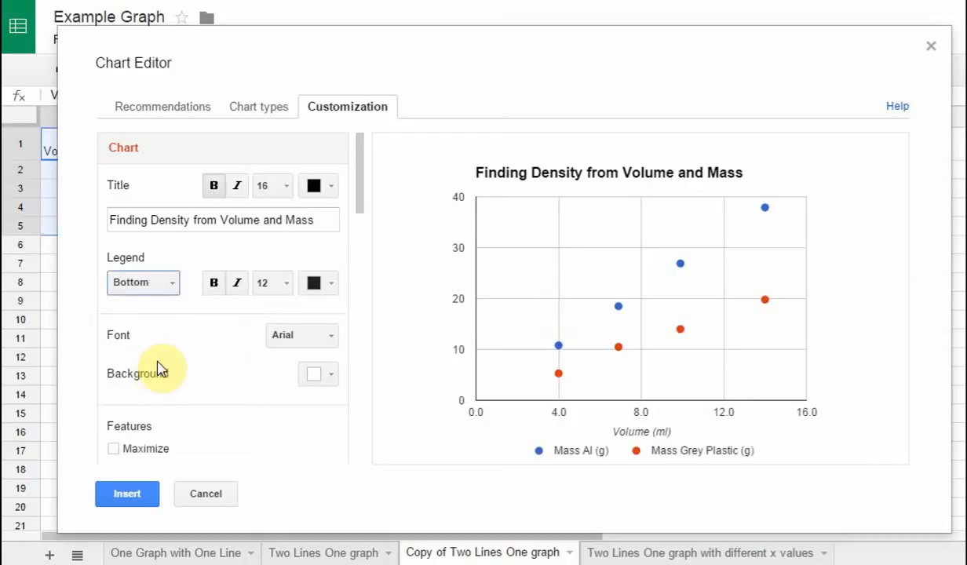
left_click(167, 292)
left_click(160, 312)
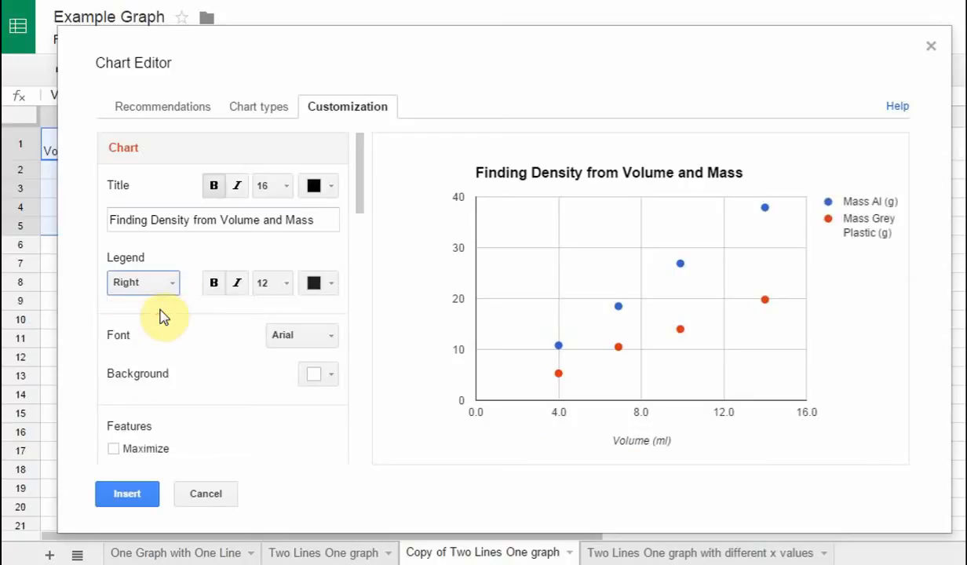
Title the left vertical axis "Mass (g)"
scroll(200, 318, "down", 1)
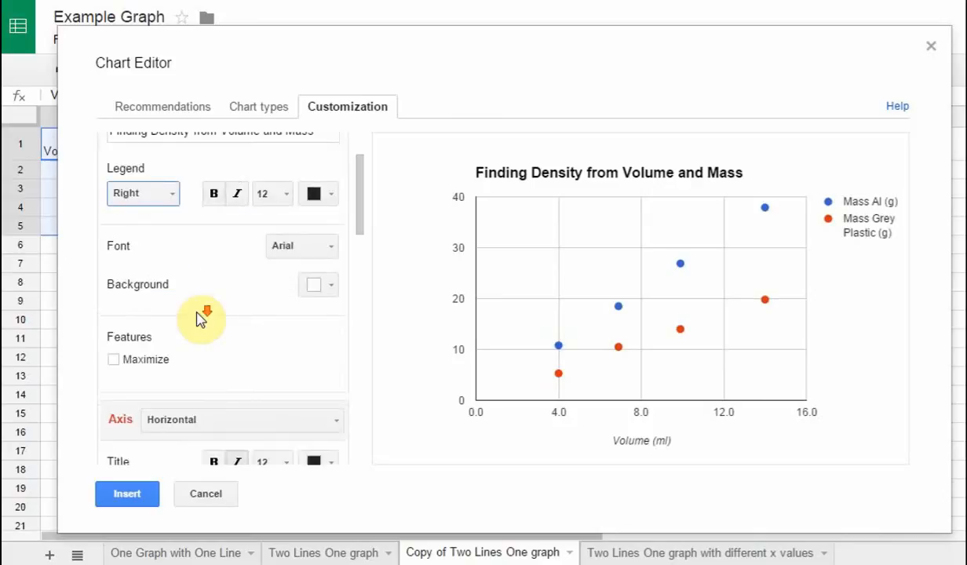
scroll(200, 318, "down", 1)
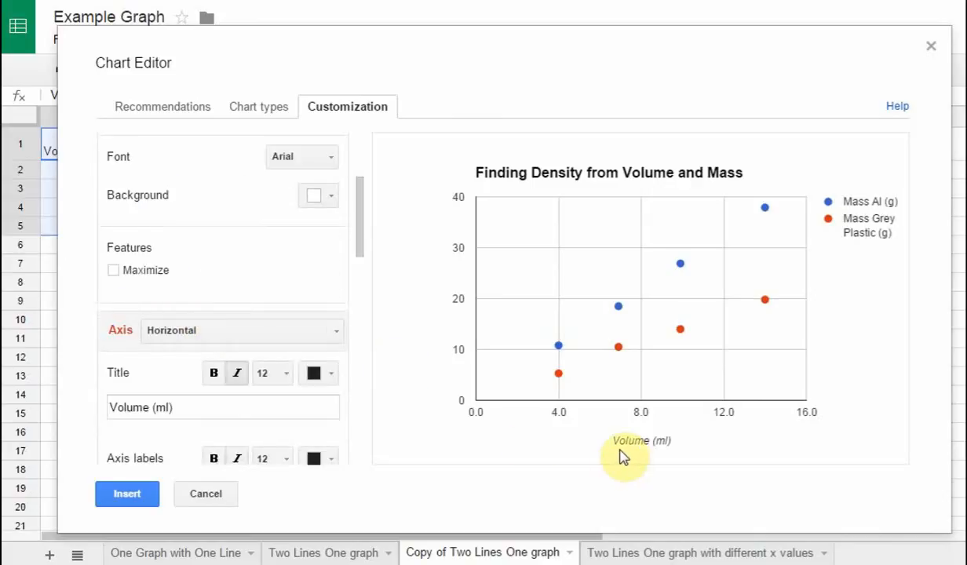
left_click(242, 337)
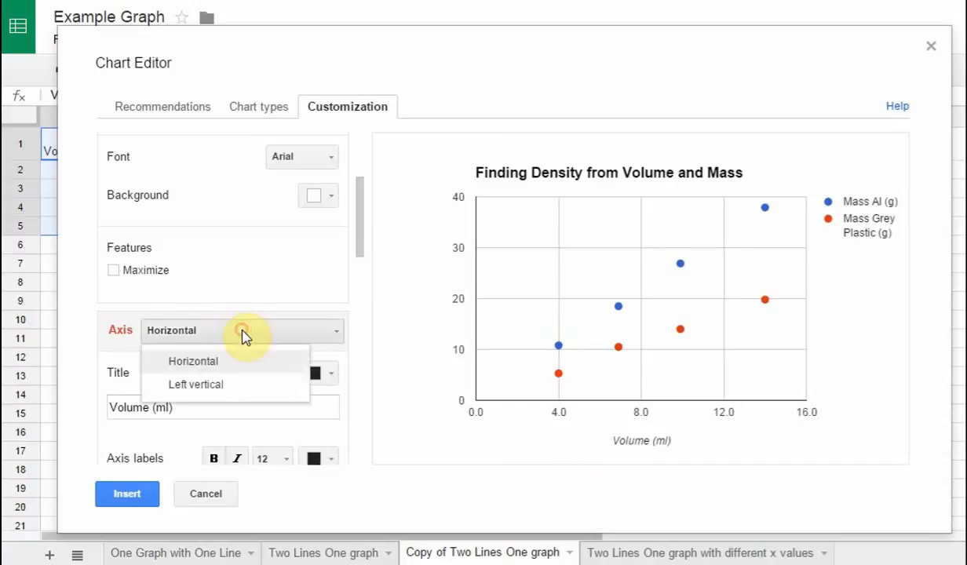
left_click(188, 385)
left_click(172, 412)
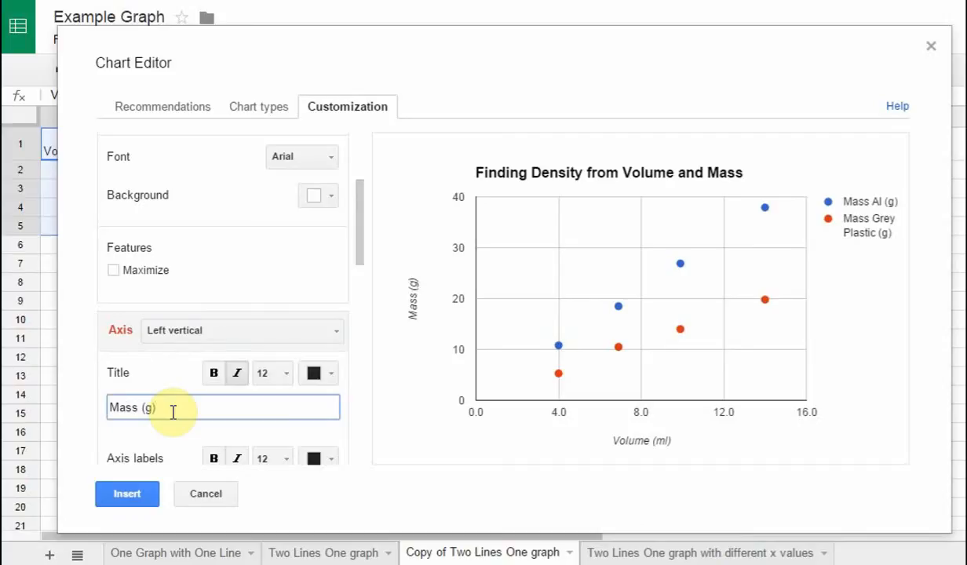
Add a linear trendline to the Mass Al (g) series
scroll(173, 412, "down", 1)
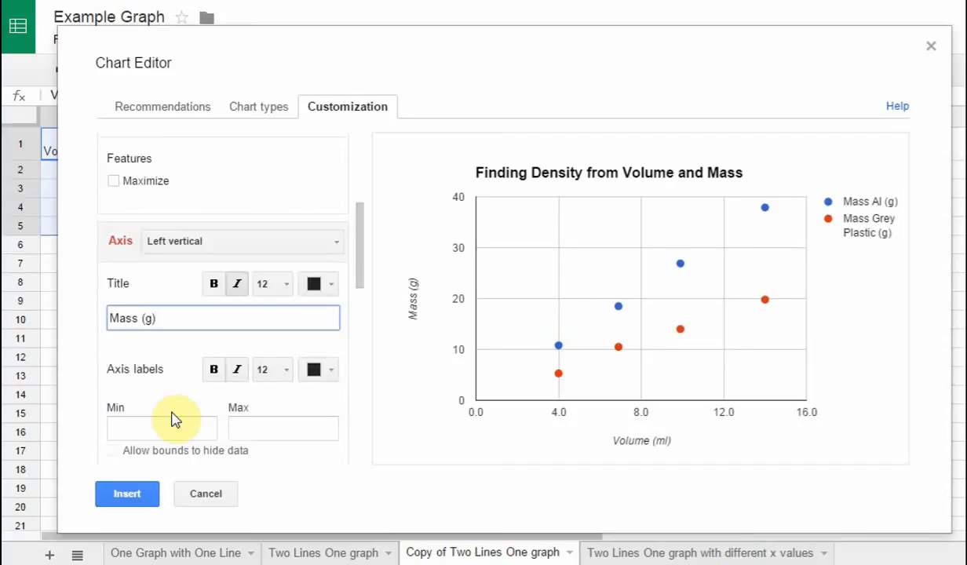
scroll(175, 420, "down", 1)
scroll(185, 410, "down", 1)
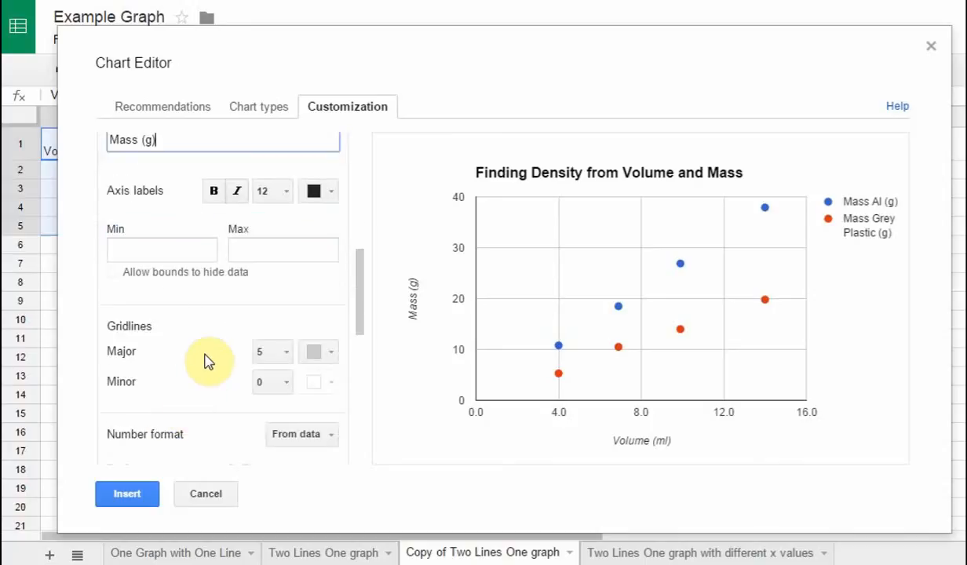
scroll(206, 361, "down", 2)
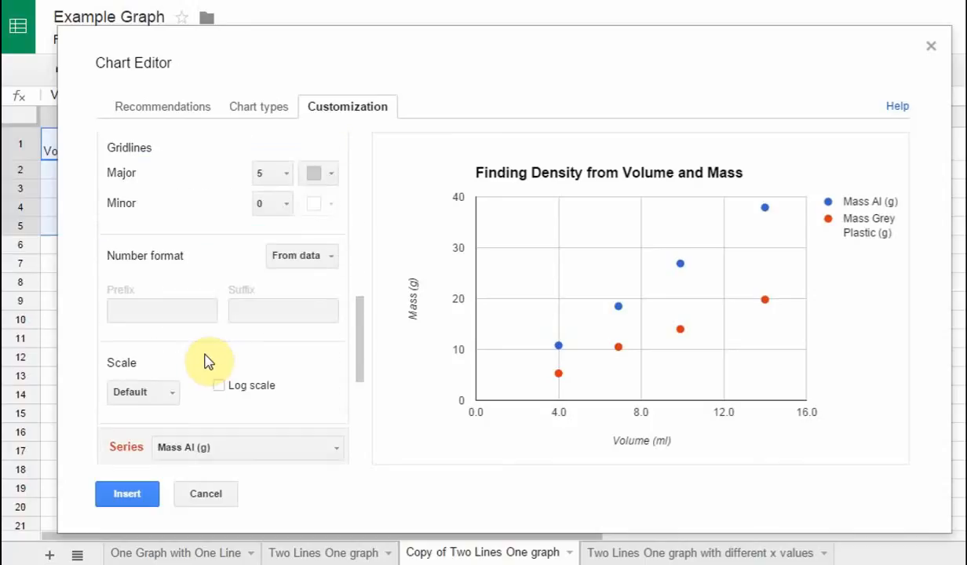
scroll(207, 361, "down", 2)
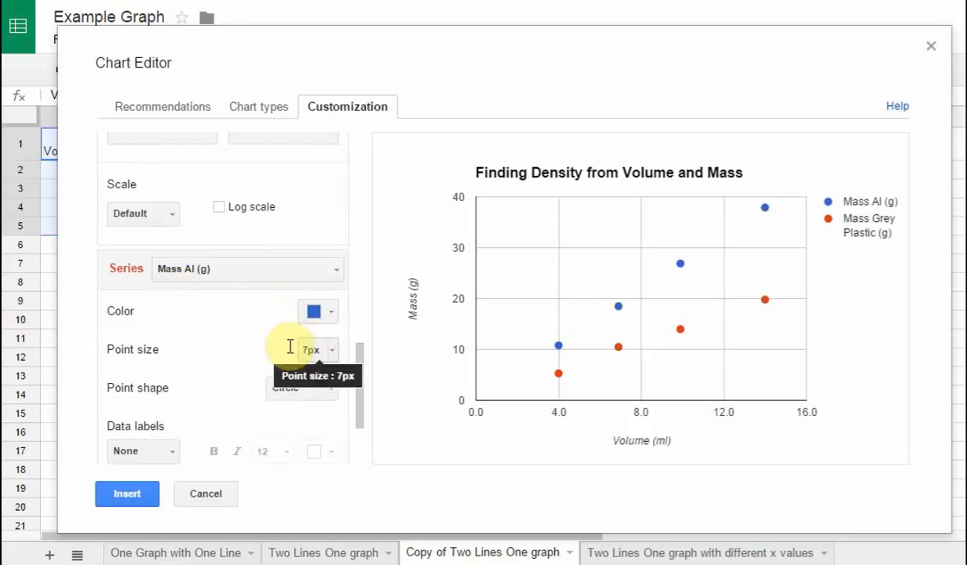
scroll(242, 390, "down", 1)
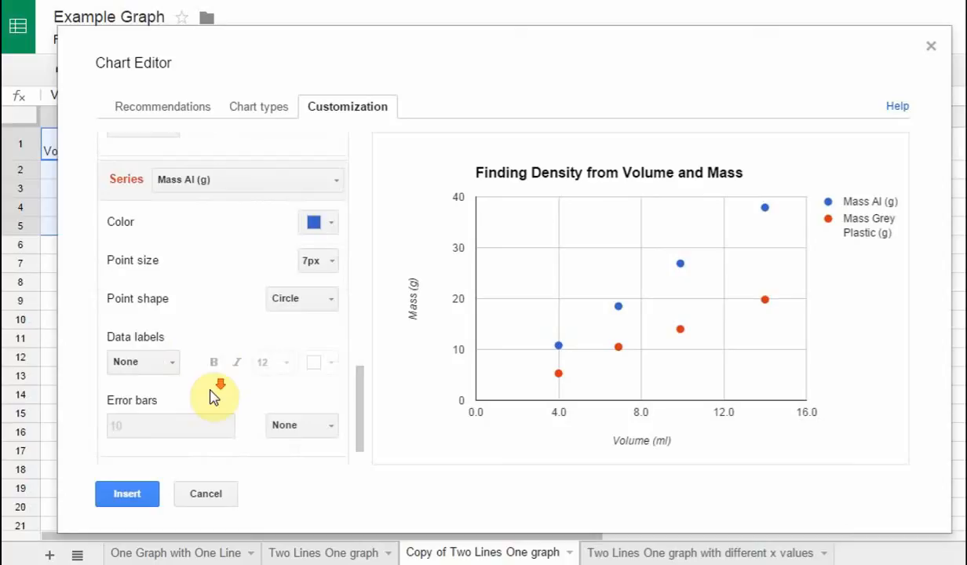
scroll(212, 397, "down", 1)
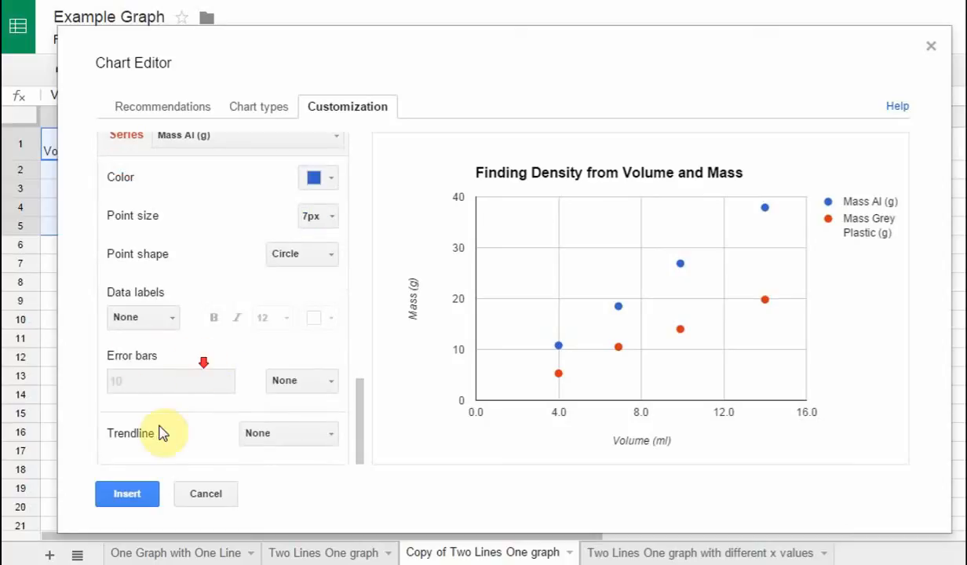
left_click(318, 436)
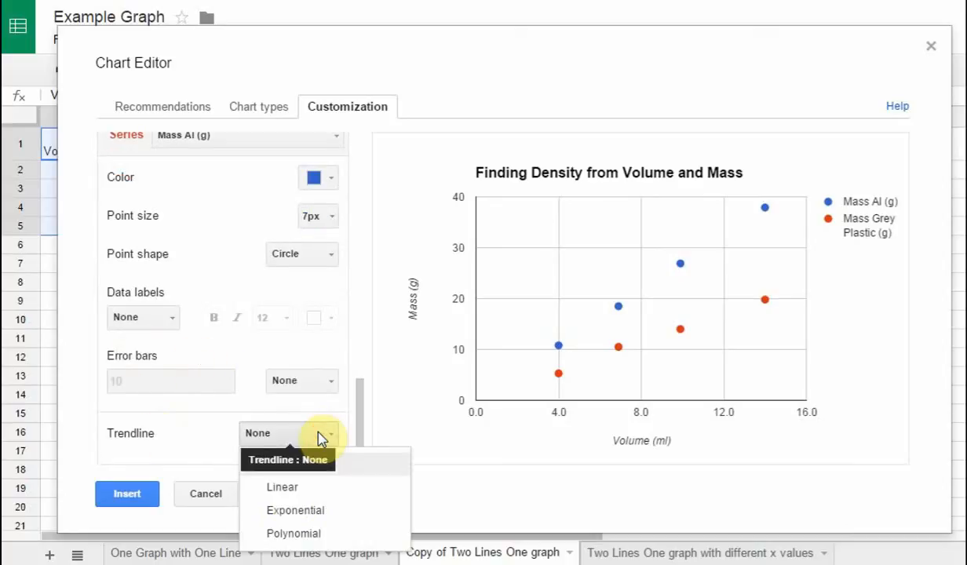
left_click(286, 488)
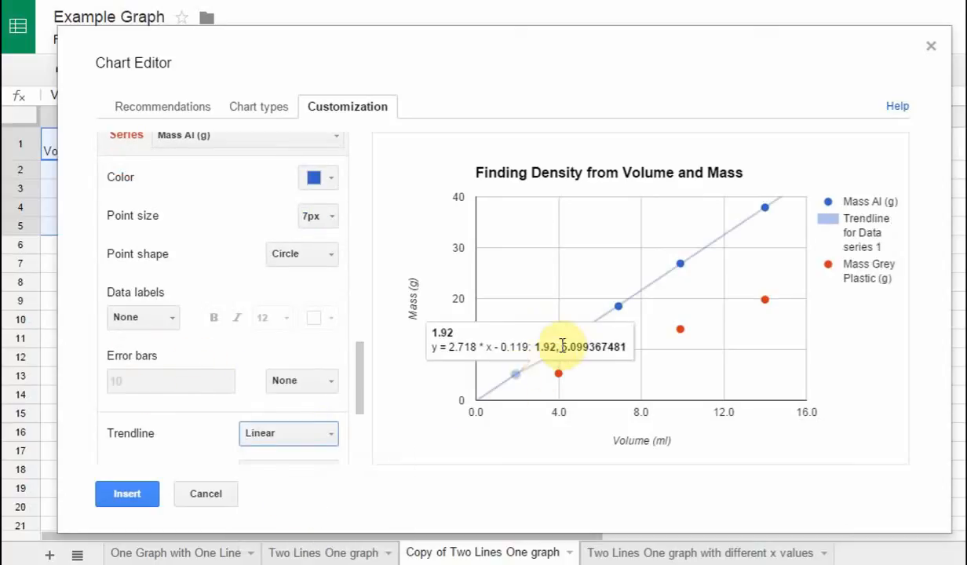
Choose 40% opacity and a 2px line thickness for the Mass Al (g) trendline
scroll(232, 385, "down", 1)
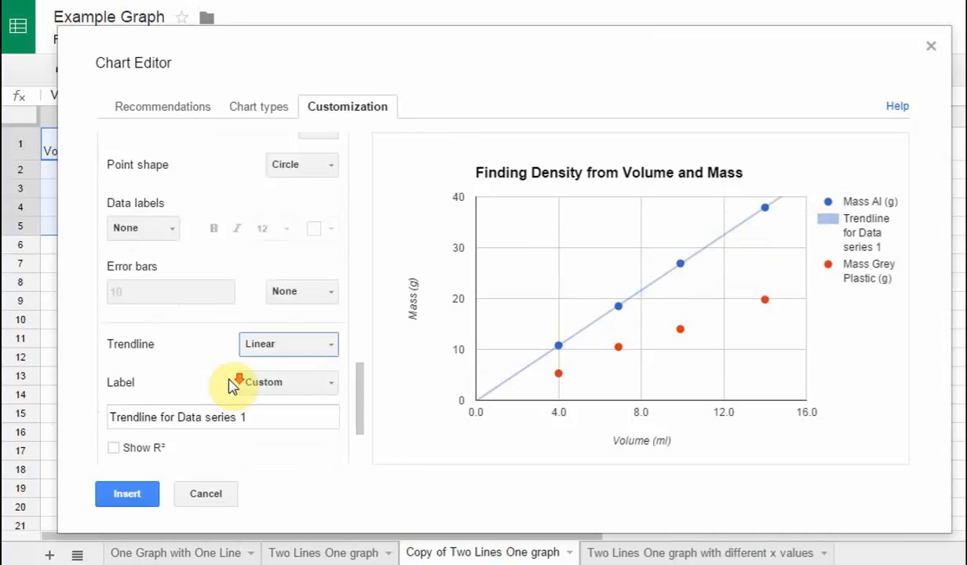
scroll(166, 399, "down", 1)
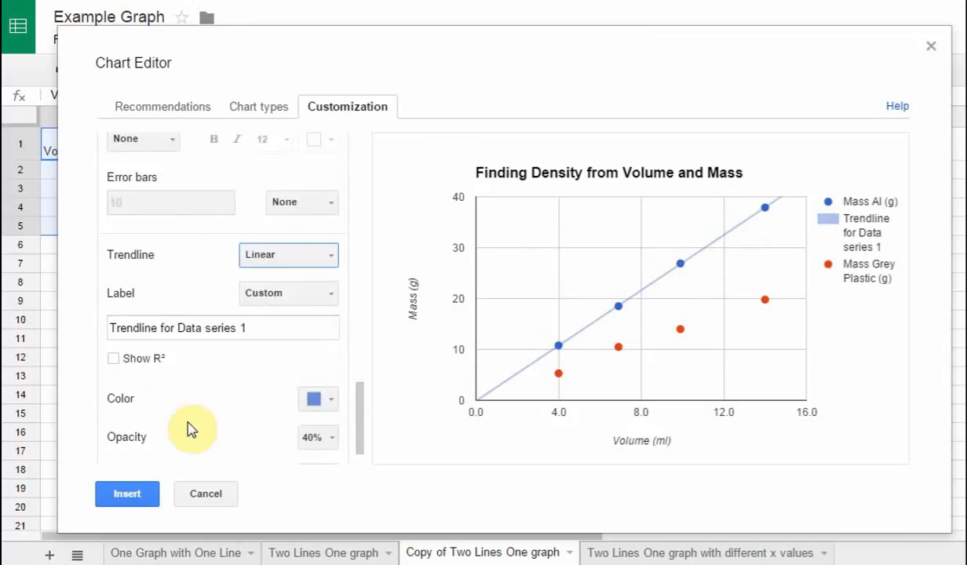
scroll(191, 429, "down", 1)
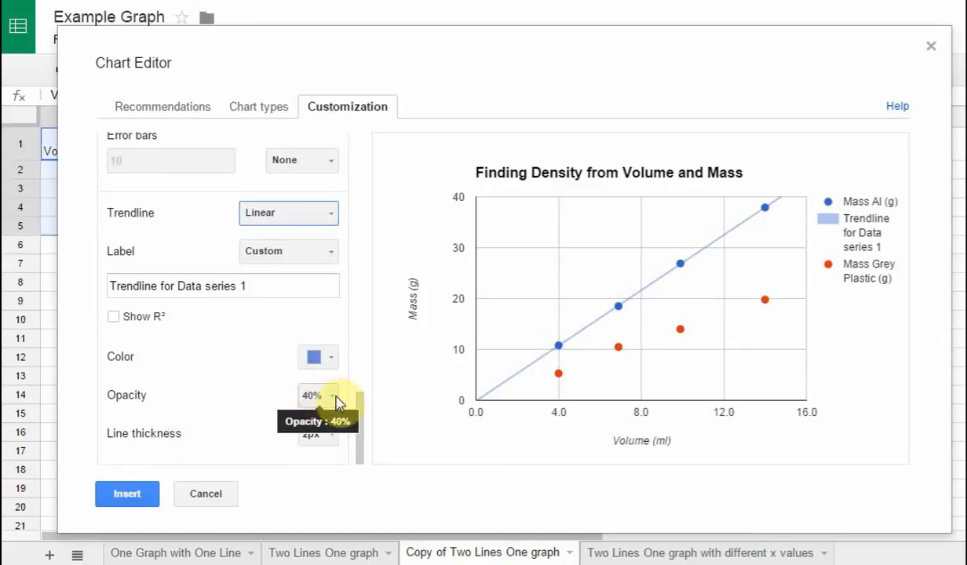
left_click(330, 399)
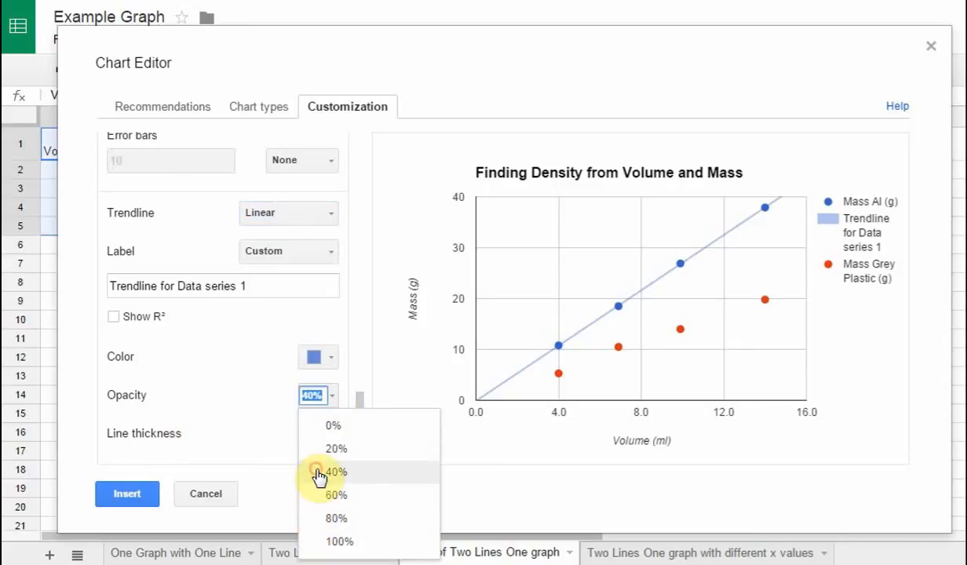
left_click(318, 473)
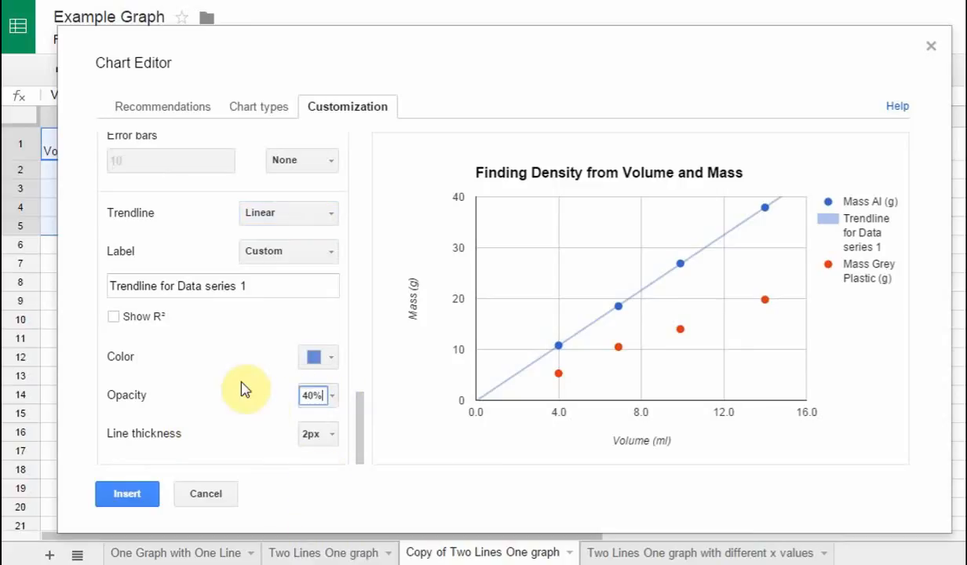
left_click(334, 438)
left_click(329, 490)
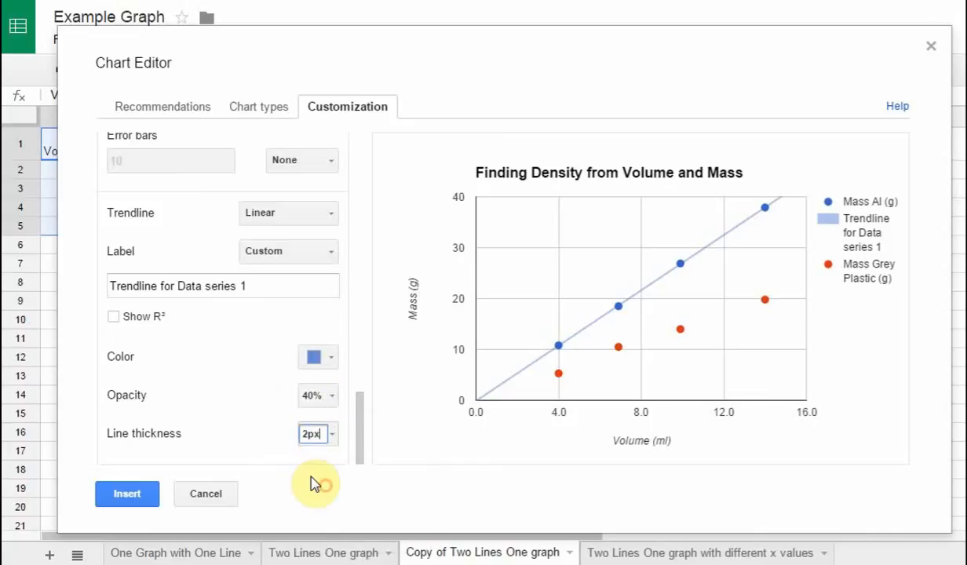
Color the Mass Al (g) trendline cyan and label it with its equation
left_click(333, 360)
left_click(396, 190)
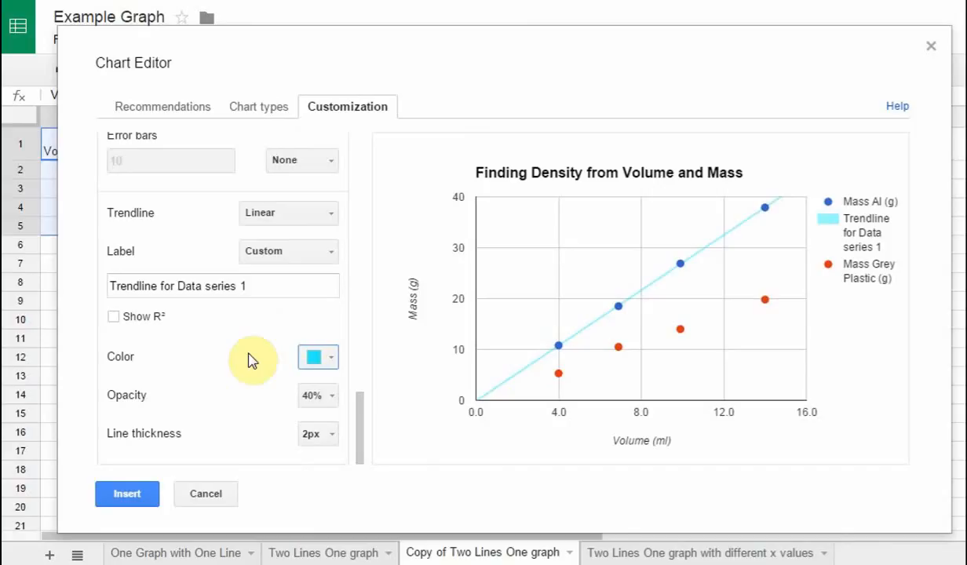
left_click(291, 251)
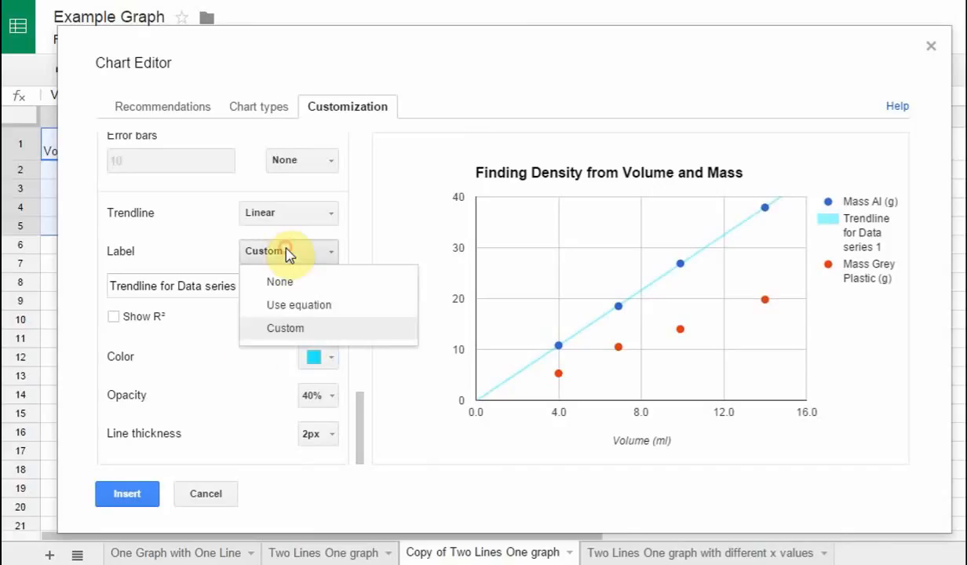
left_click(287, 308)
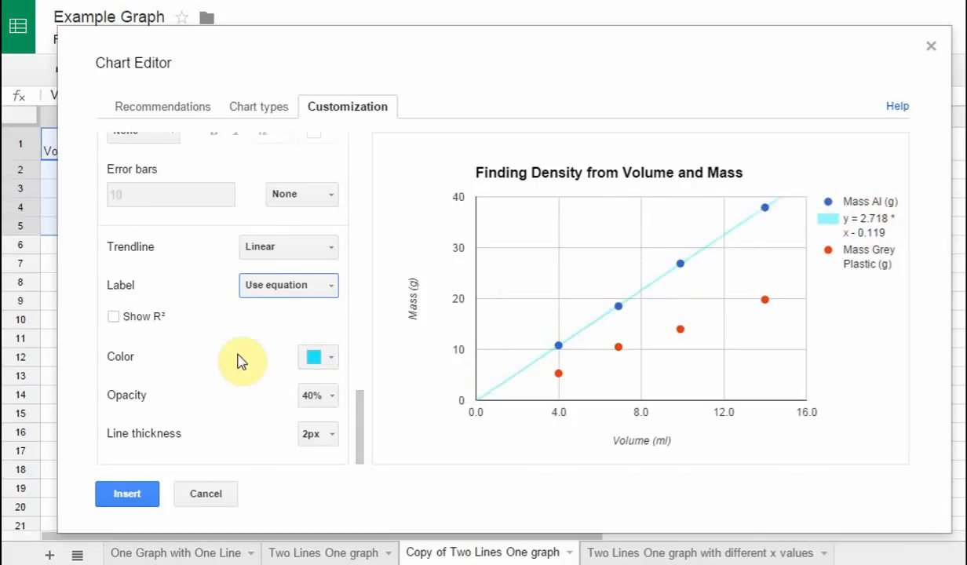
Switch to the Mass Grey Plastic (g) series and color its data points grey
scroll(241, 360, "up", 3)
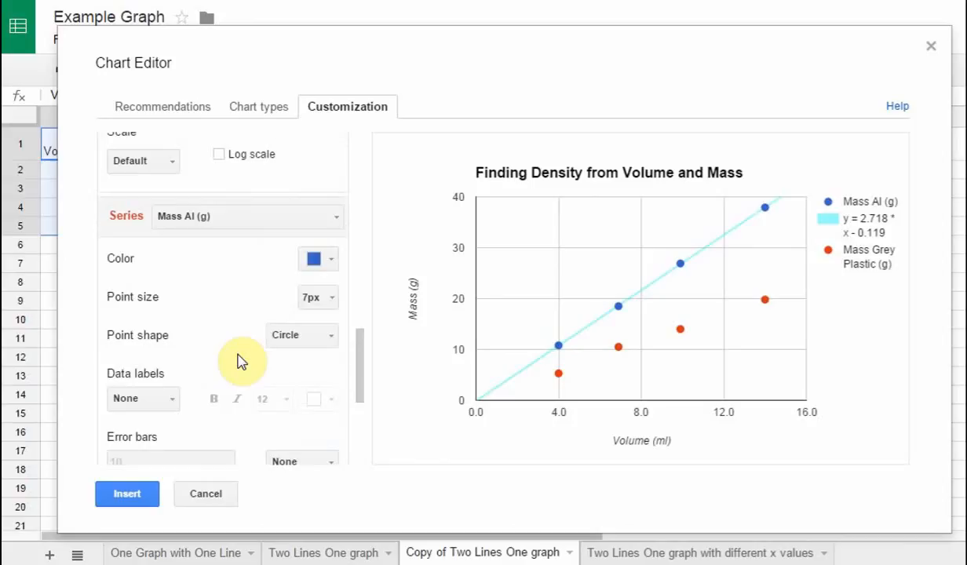
left_click(249, 220)
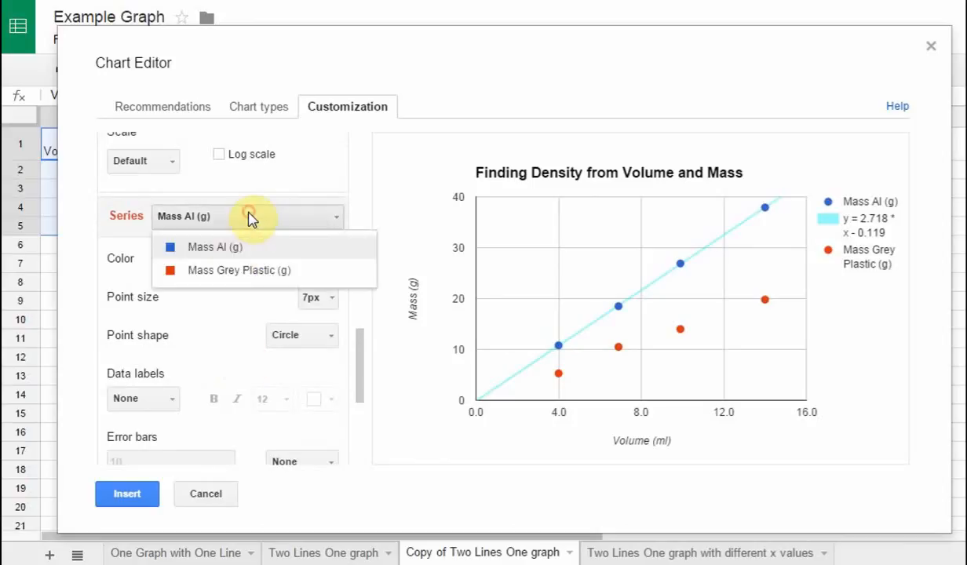
left_click(227, 275)
scroll(228, 281, "down", 1)
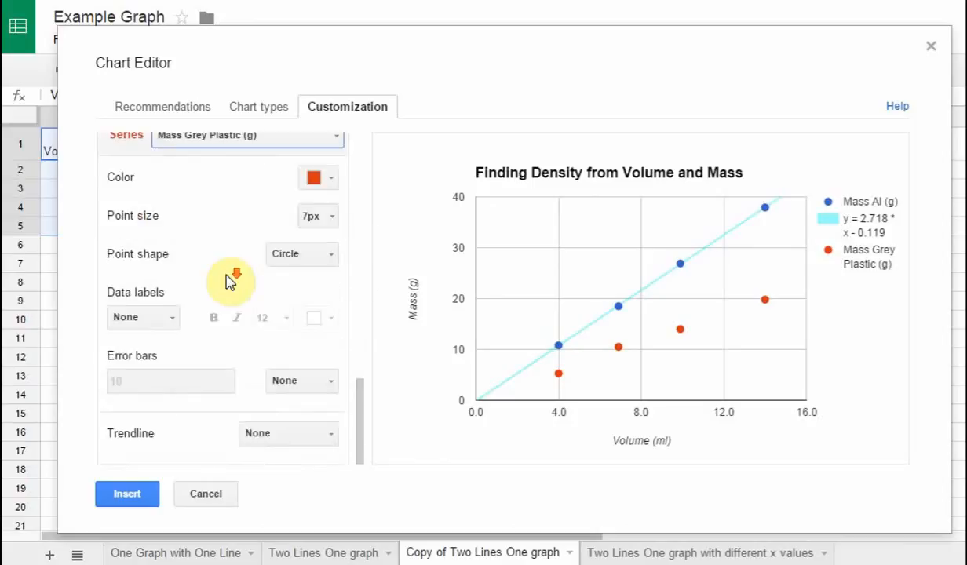
left_click(314, 178)
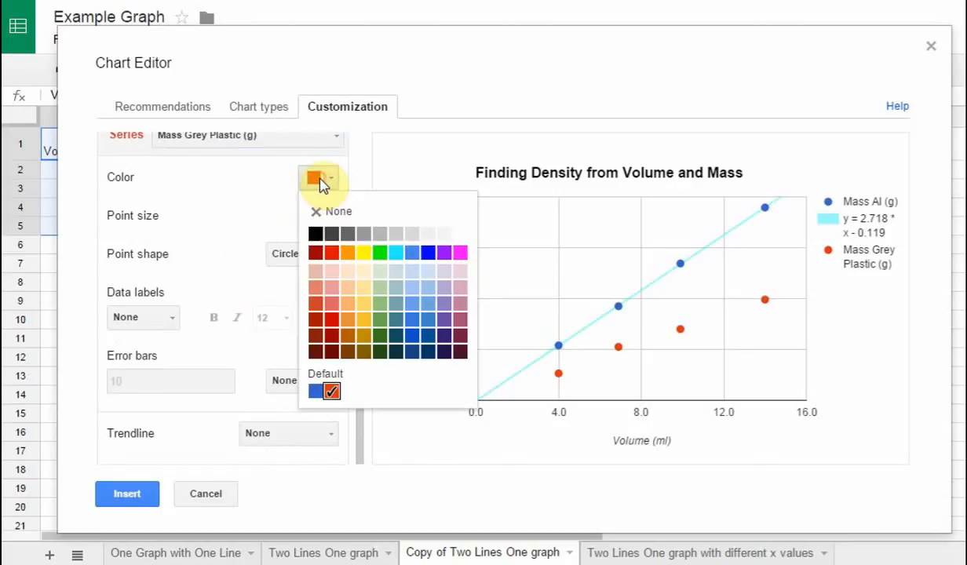
left_click(363, 237)
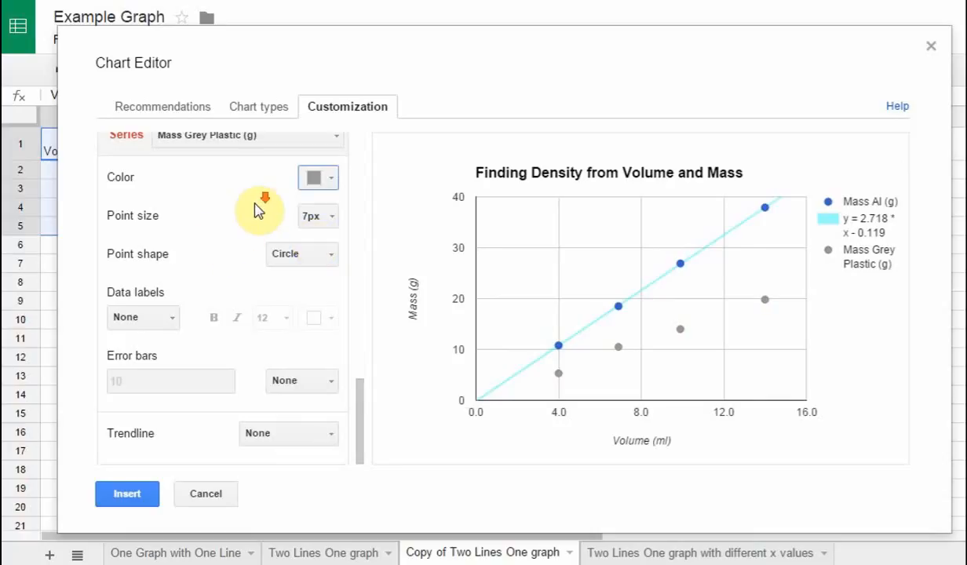
Add a linear trendline to the Mass Grey Plastic (g) series and label it with its equation
left_click(249, 432)
left_click(288, 486)
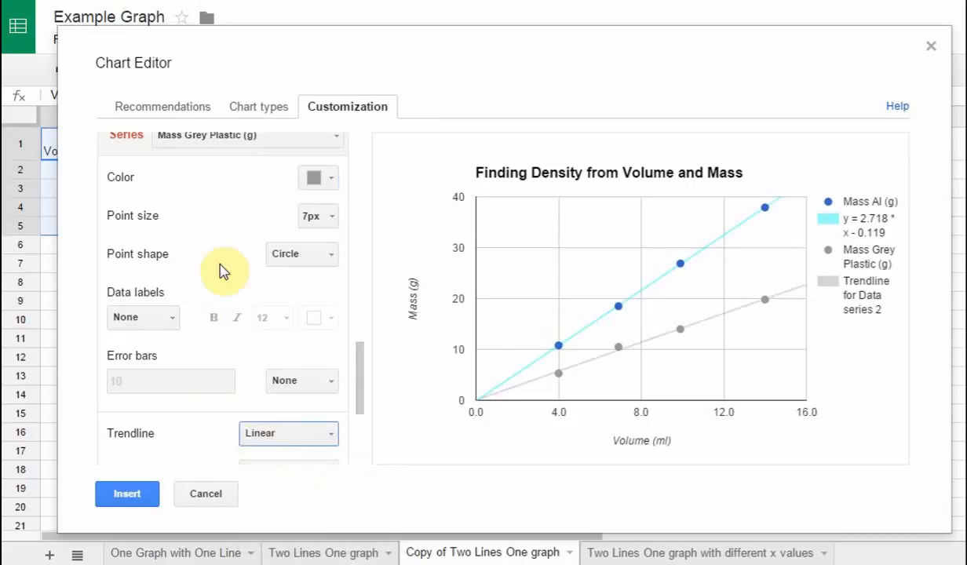
scroll(210, 249, "down", 2)
left_click(271, 383)
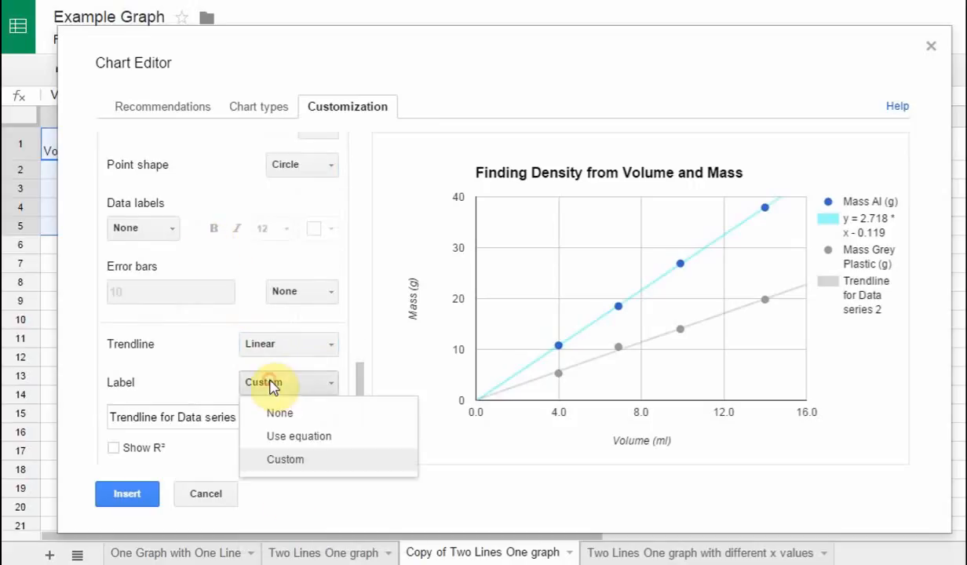
left_click(283, 435)
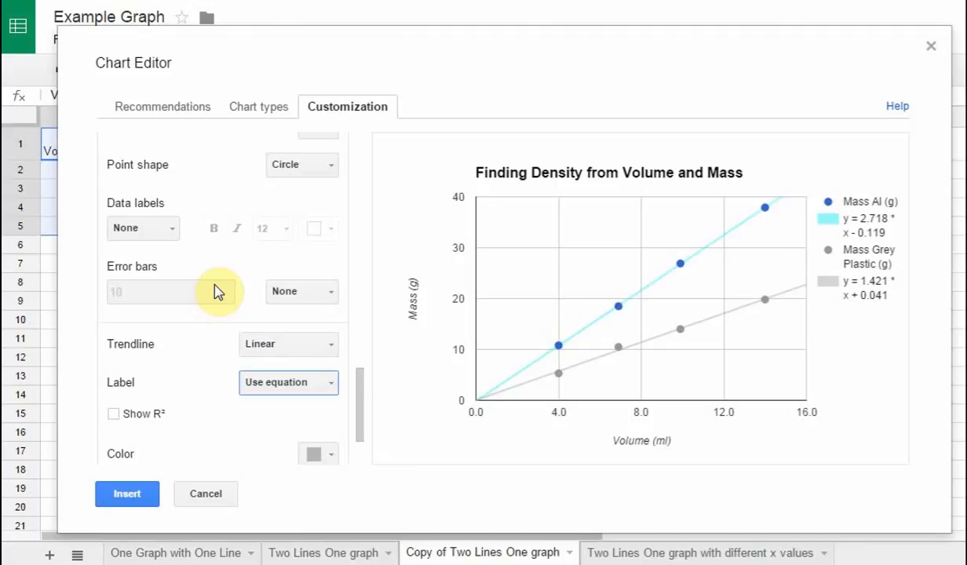
Color the Mass Grey Plastic (g) trendline a very pale grey
scroll(217, 291, "down", 1)
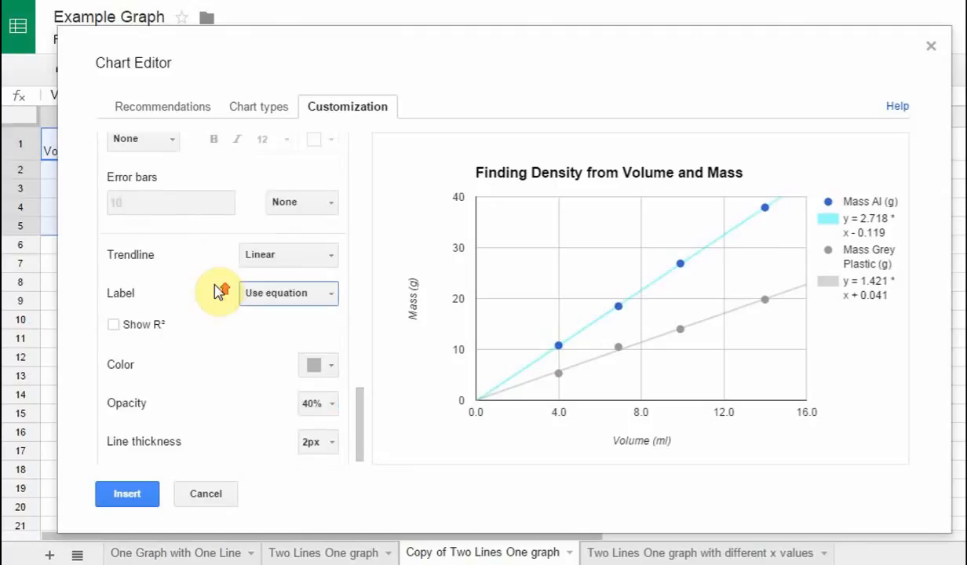
scroll(219, 292, "up", 4)
scroll(223, 276, "down", 3)
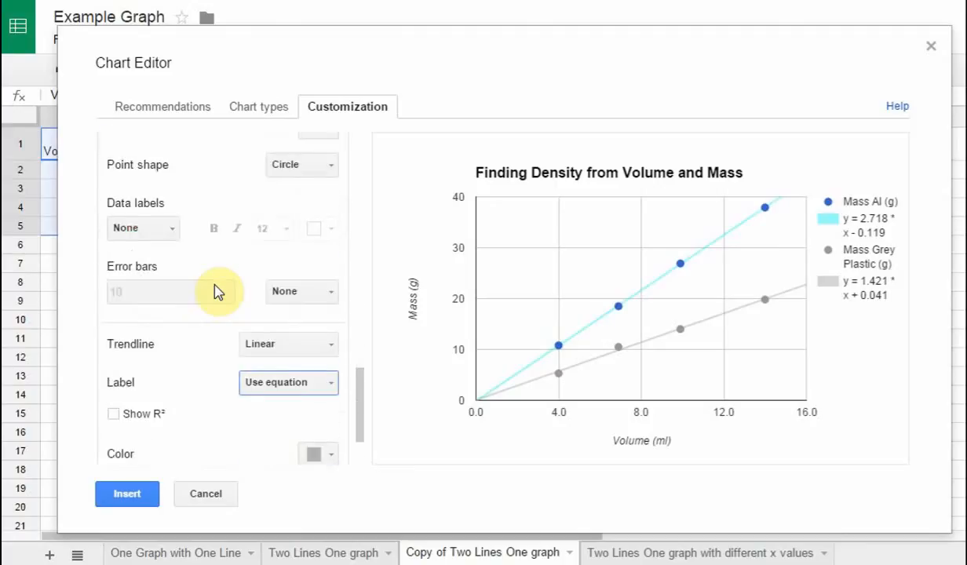
left_click(339, 456)
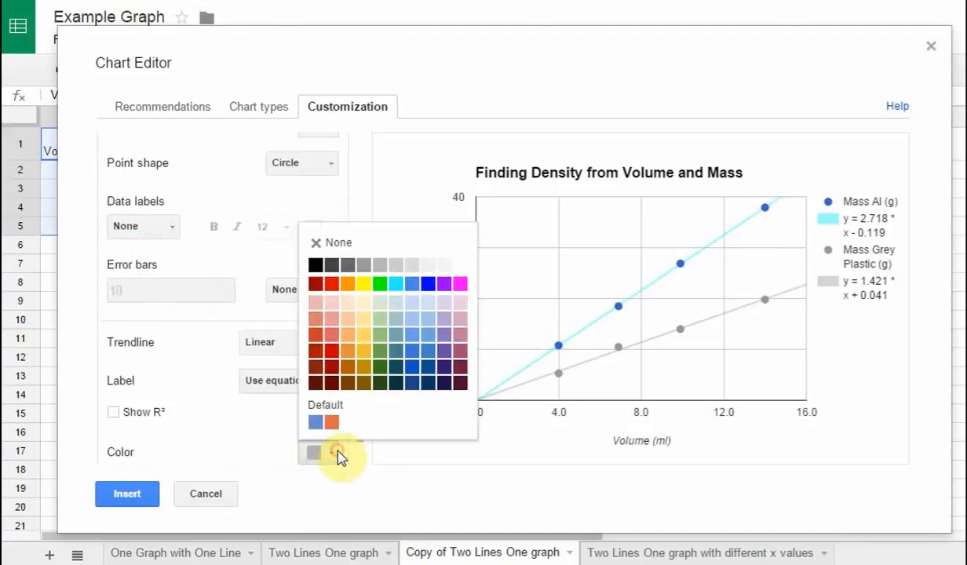
left_click(428, 268)
scroll(233, 328, "down", 1)
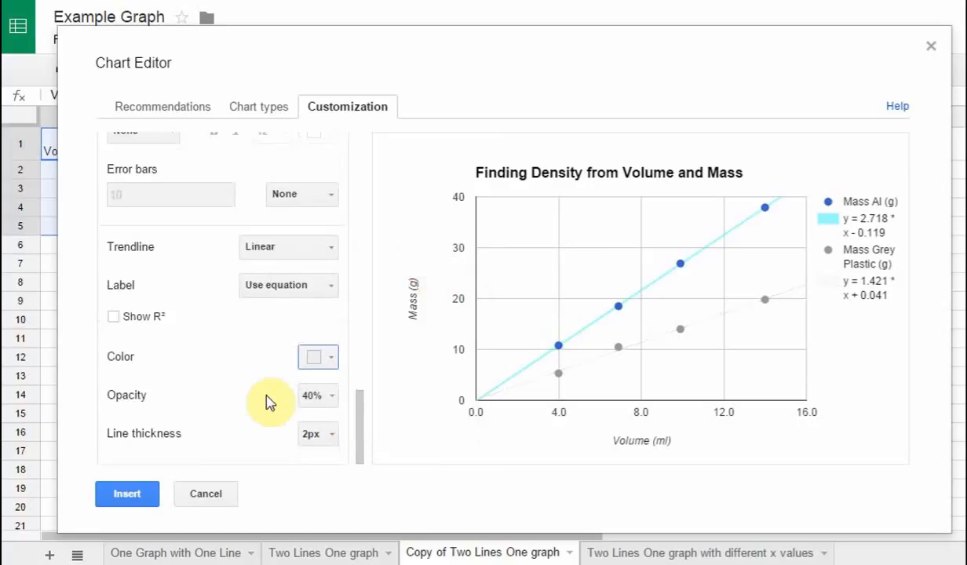
Set the Mass Grey Plastic (g) trendline's thickness to 4px and its color to a light grey one shade darker
left_click(331, 434)
left_click(334, 510)
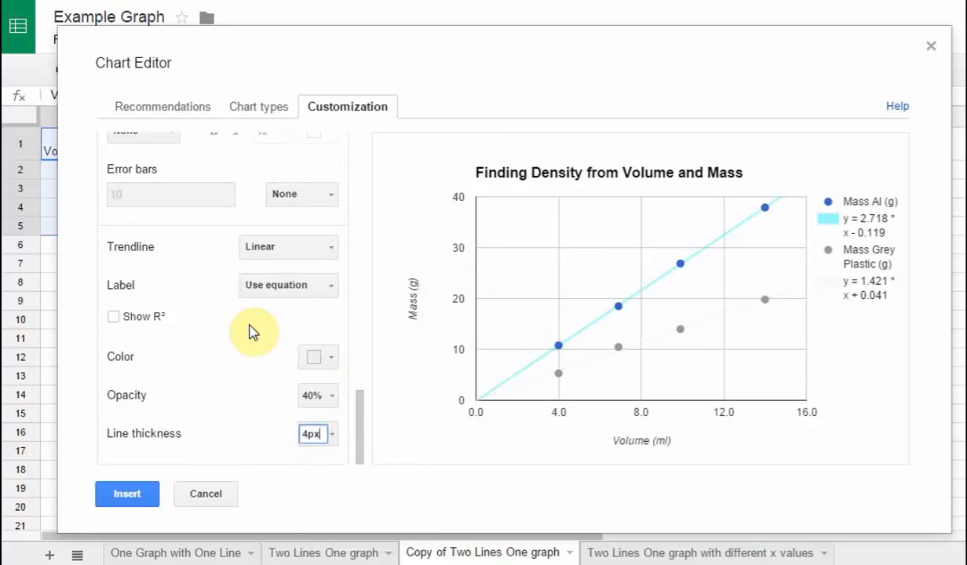
left_click(331, 357)
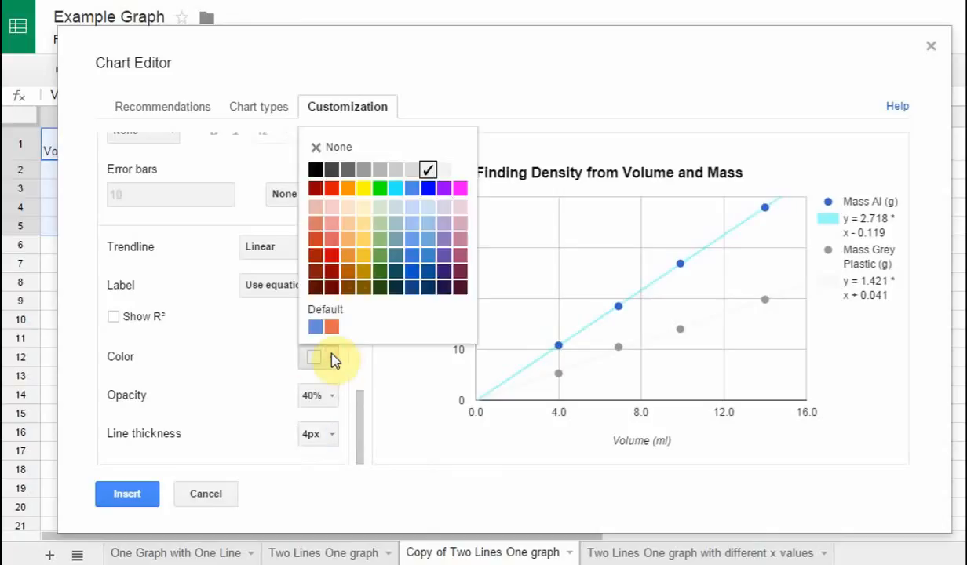
left_click(409, 173)
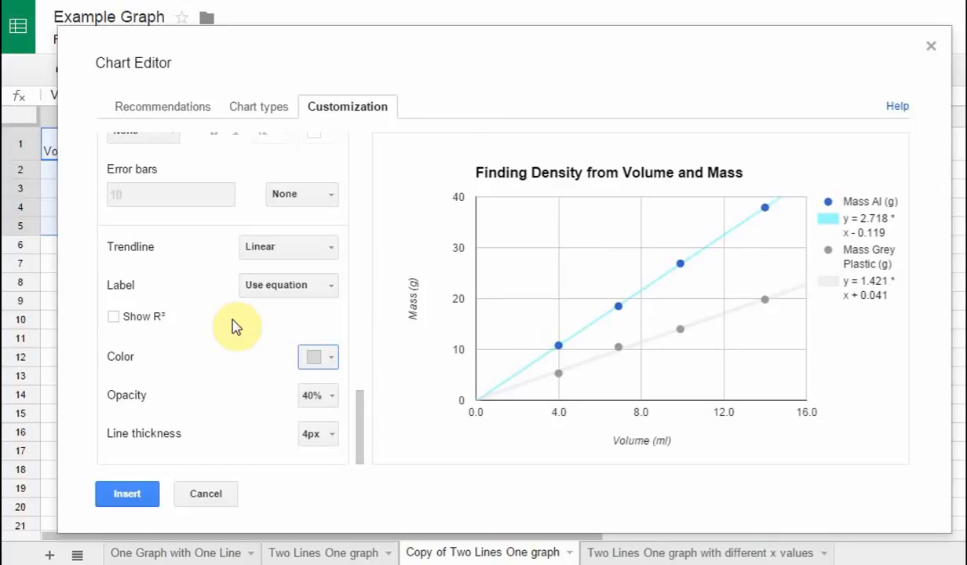
Insert the finished chart into the sheet and place it beside the data table, clear of columns A to C
left_click(126, 496)
left_click_drag(355, 161, 629, 151)
left_click(189, 402)
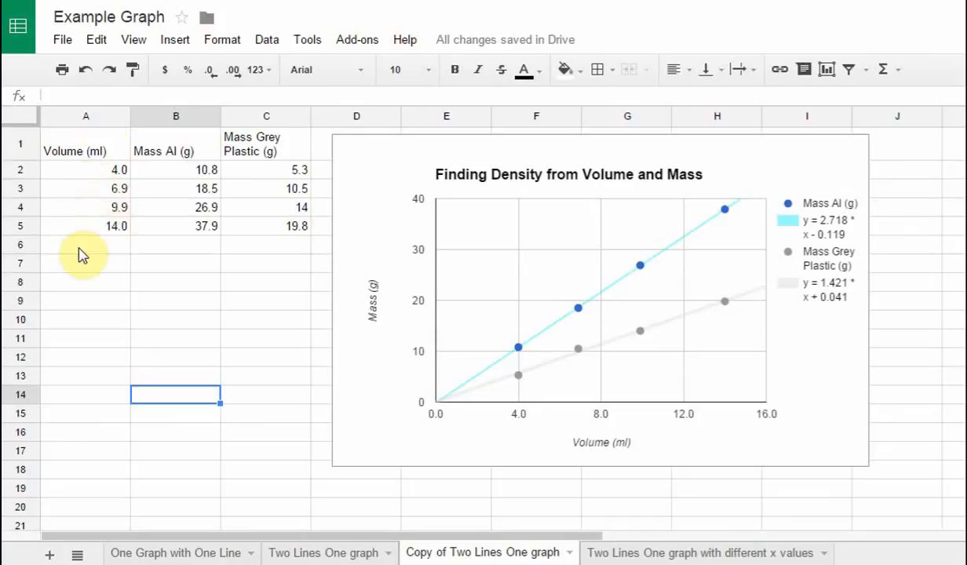
Open the sheet "Two Lines One graph with different x values" to examine its data layout and chart
left_click(686, 553)
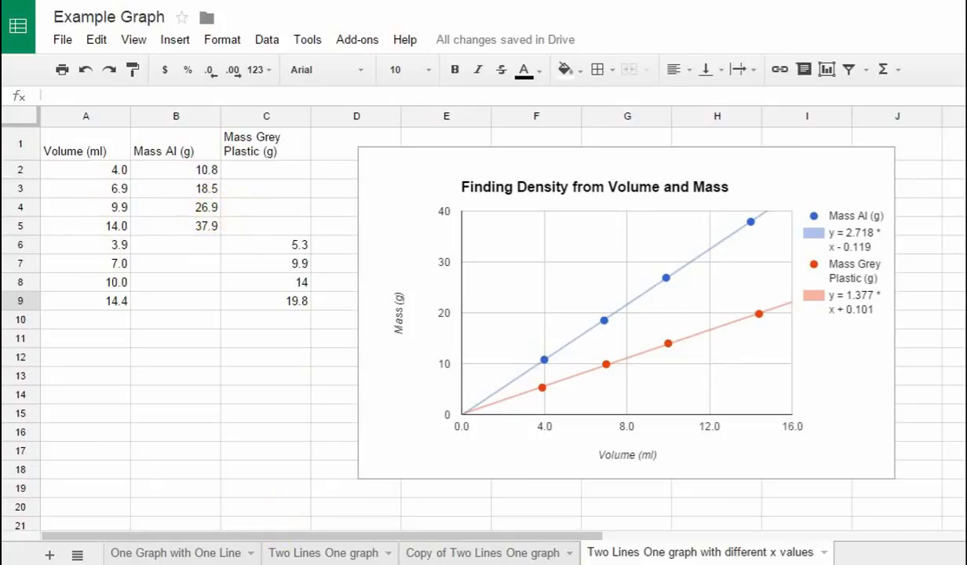
left_click(275, 564)
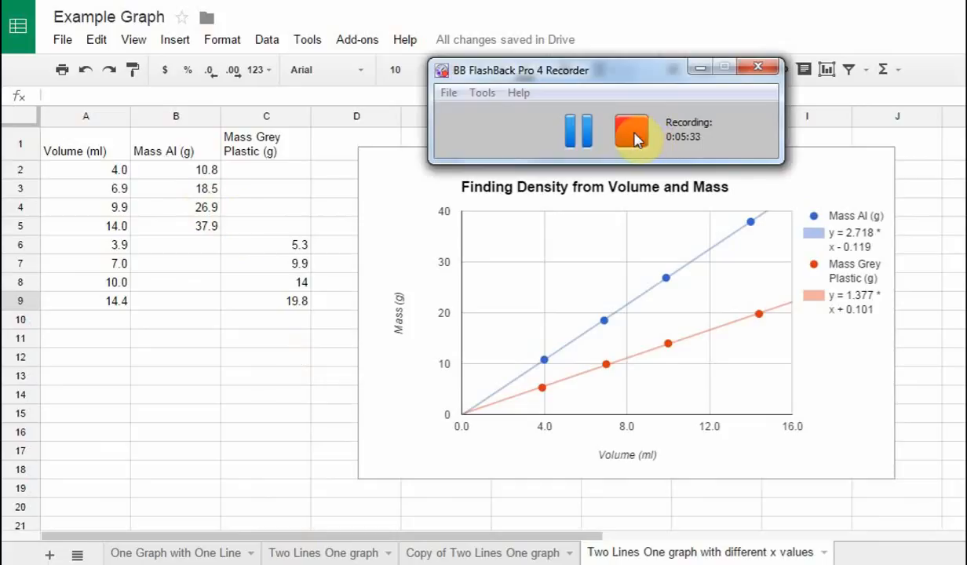